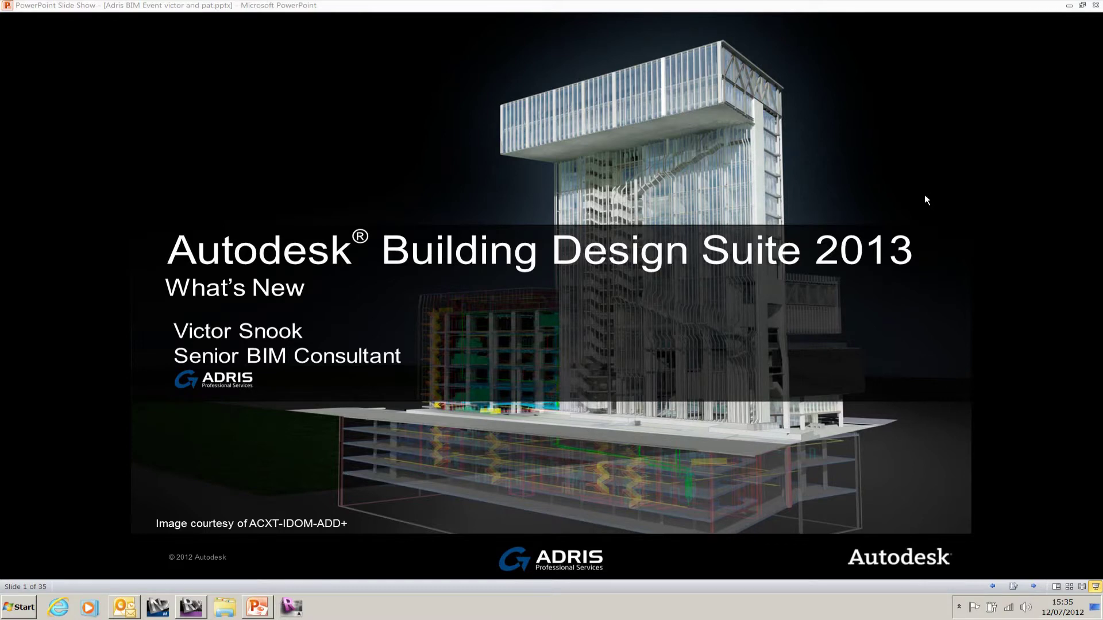
- Advance the slide show to slide 2, the For Structural Engineers overview
{"action": "left_click", "coordinate": [539, 170]}
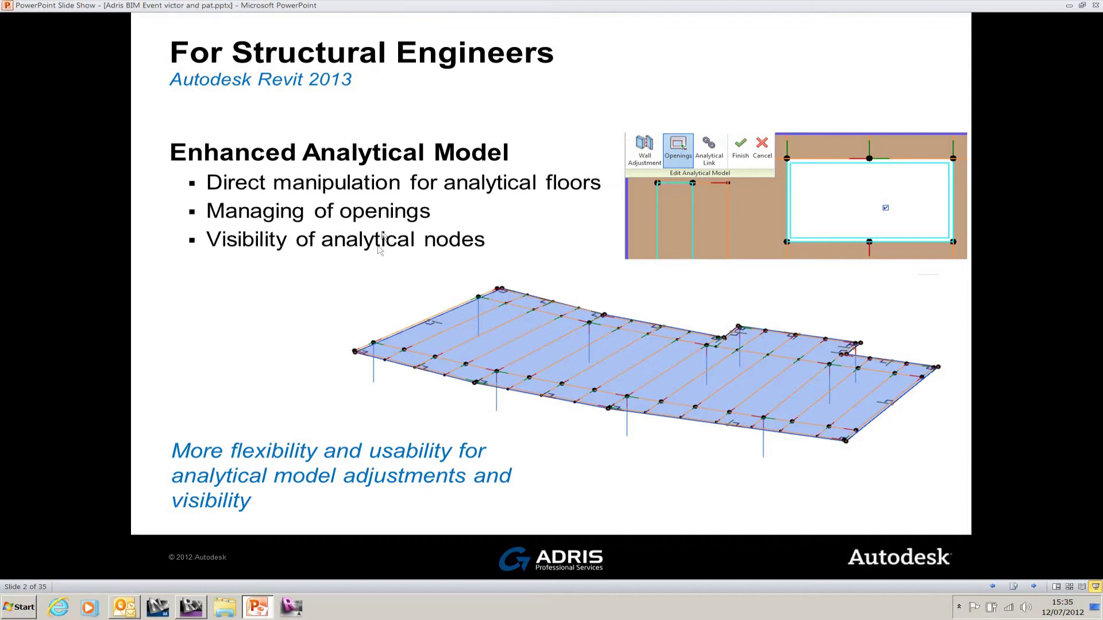
{"action": "left_click", "coordinate": [355, 355]}
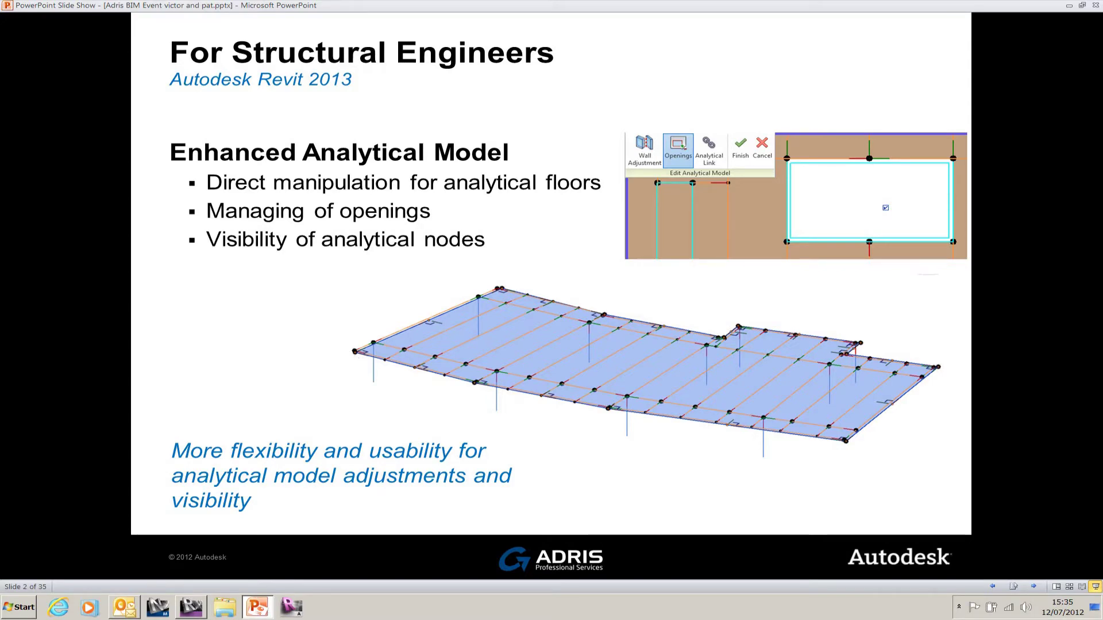
- Switch to Structure DEMO.rvt, orbit it, and open and orbit the Analytical Model 3D view
{"action": "left_click", "coordinate": [195, 608]}
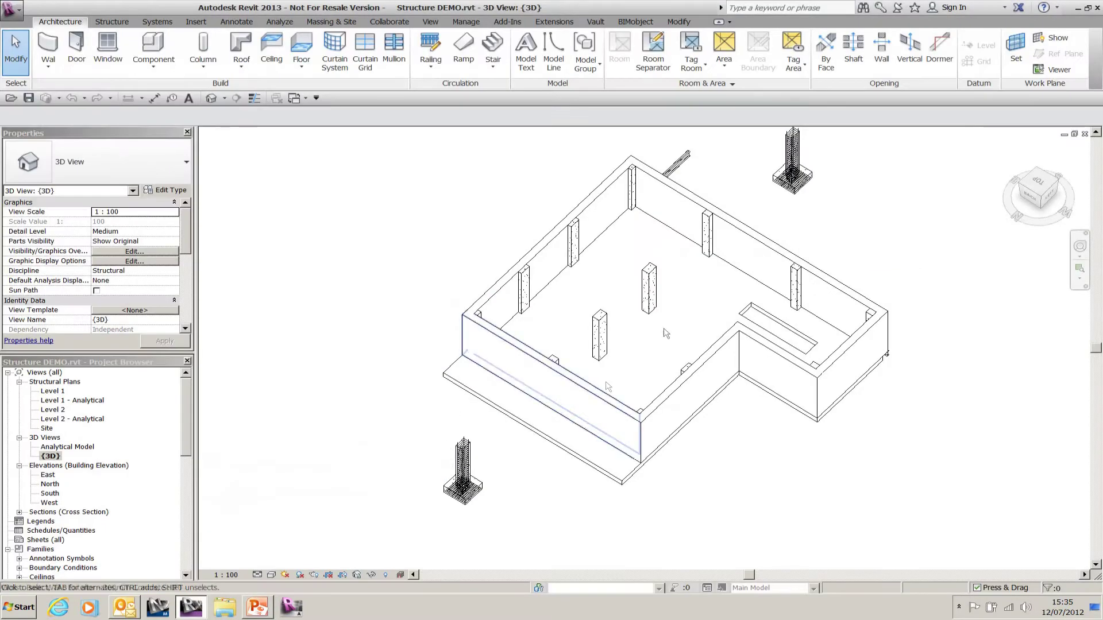
{"action": "mouse_move", "coordinate": [686, 350]}
{"action": "middle_mouse_down", "text": "shift"}
{"action": "mouse_move", "coordinate": [625, 298]}
{"action": "mouse_move", "coordinate": [701, 351]}
{"action": "middle_mouse_up", "text": "shift"}
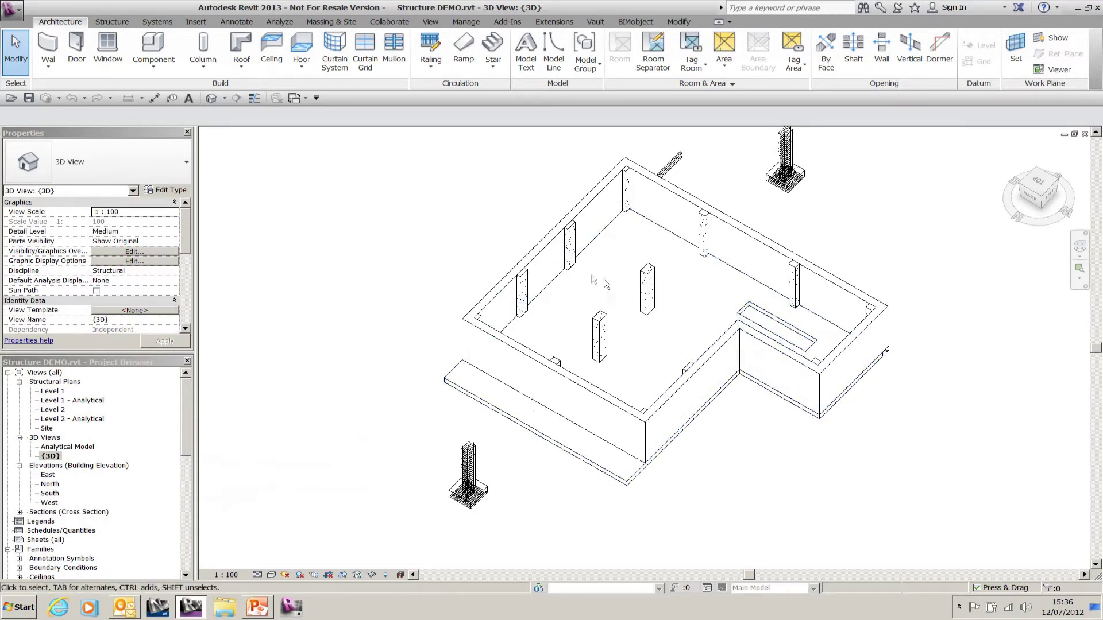
{"action": "double_click", "coordinate": [50, 447]}
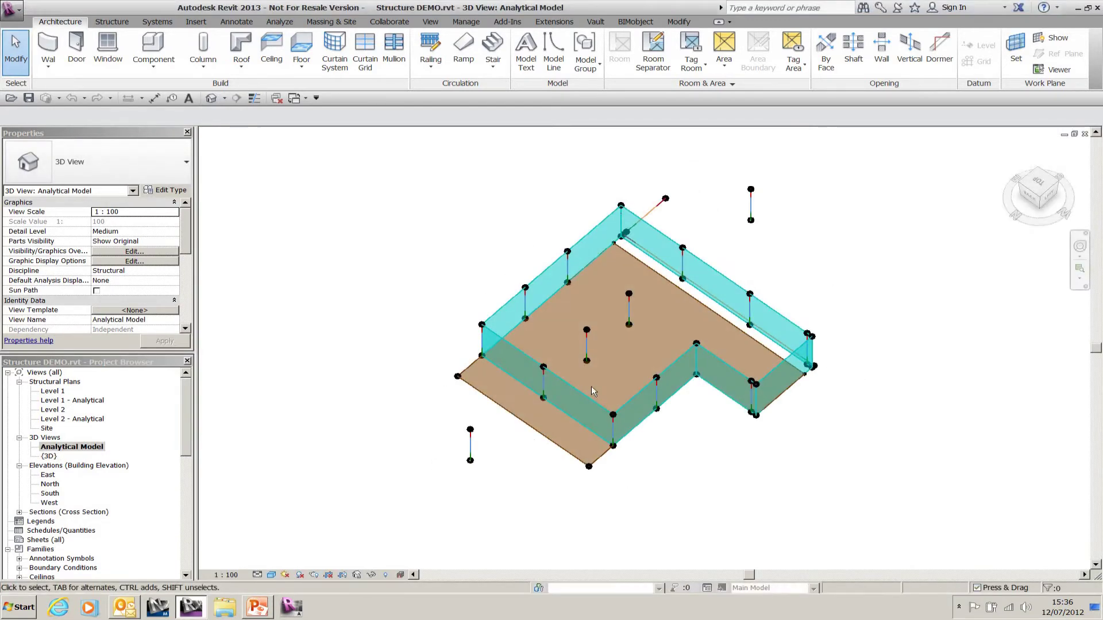
{"action": "mouse_move", "coordinate": [601, 357]}
{"action": "middle_mouse_down", "text": "shift"}
{"action": "mouse_move", "coordinate": [608, 293]}
{"action": "mouse_move", "coordinate": [598, 357]}
{"action": "middle_mouse_up", "text": "shift"}
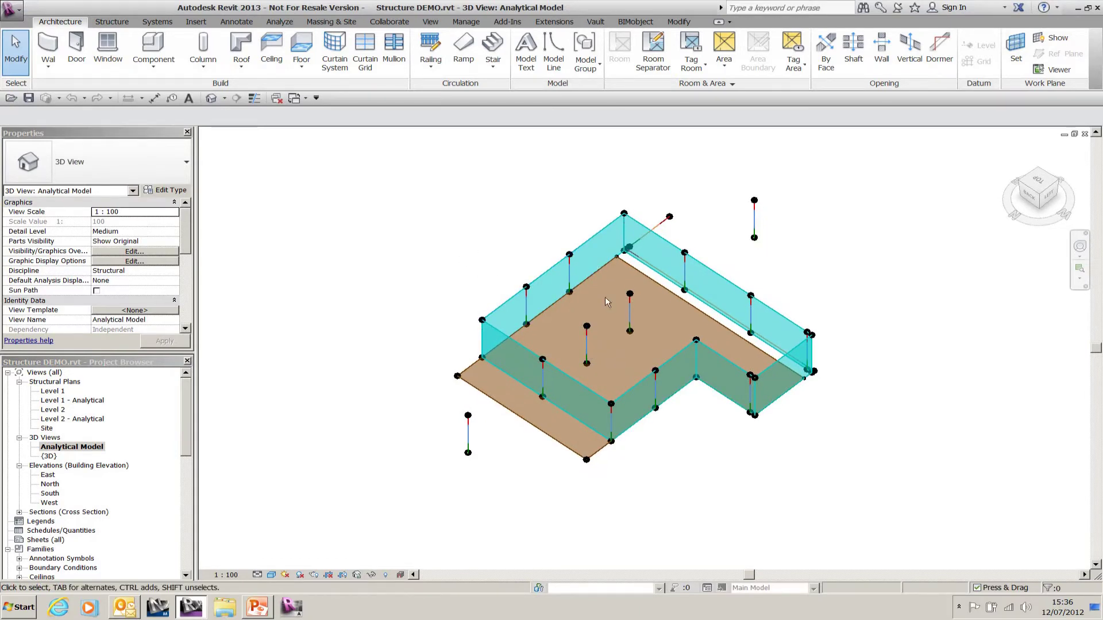
- Use Analytical Adjust to include the slab opening in the analytical floor surface, then finish
{"action": "left_click", "coordinate": [625, 268]}
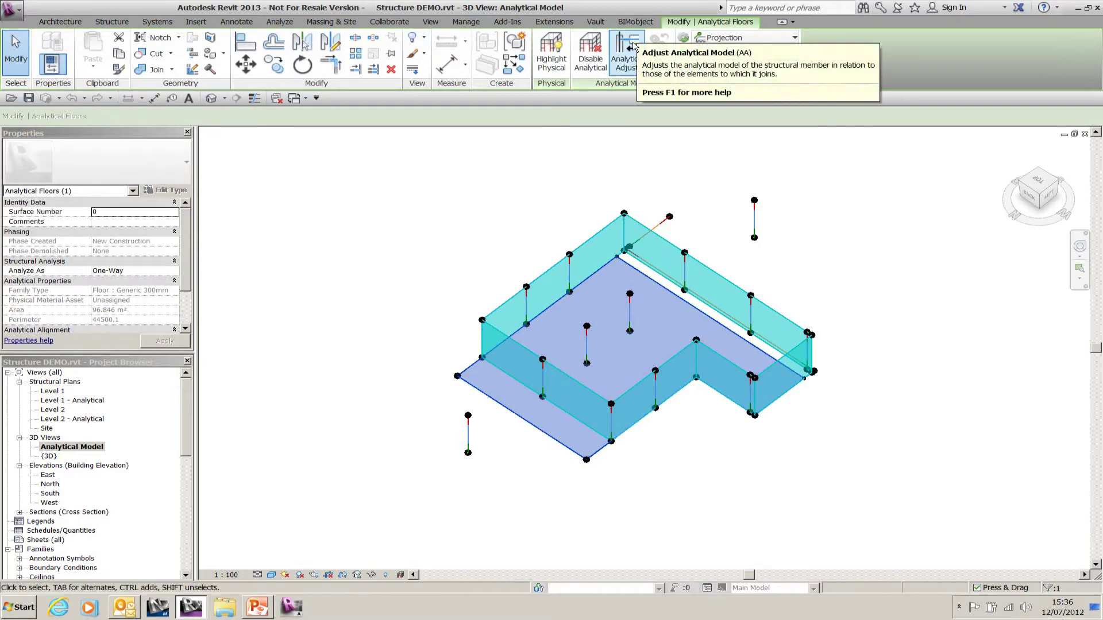
{"action": "left_click", "coordinate": [632, 47]}
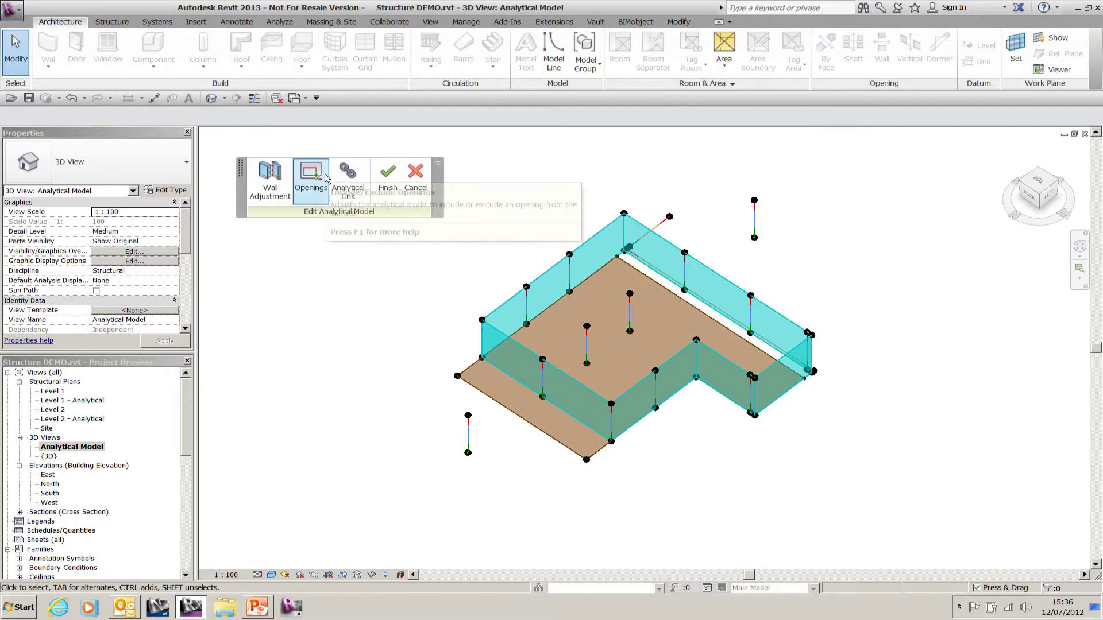
{"action": "left_click", "coordinate": [320, 176]}
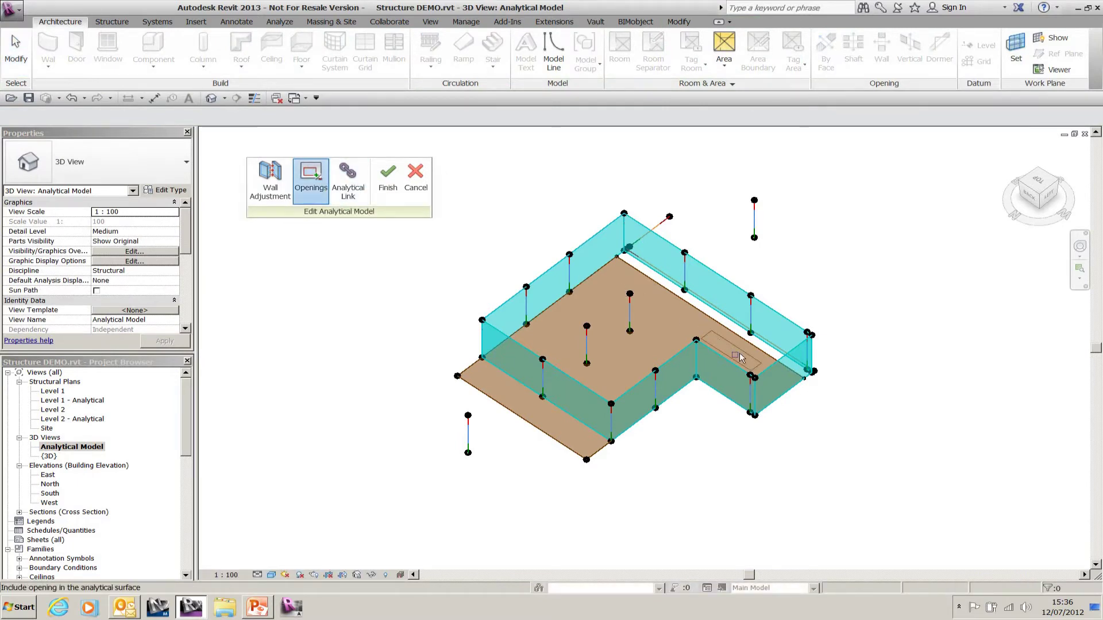
{"action": "scroll", "coordinate": [737, 359], "scroll_direction": "up", "scroll_amount": 3}
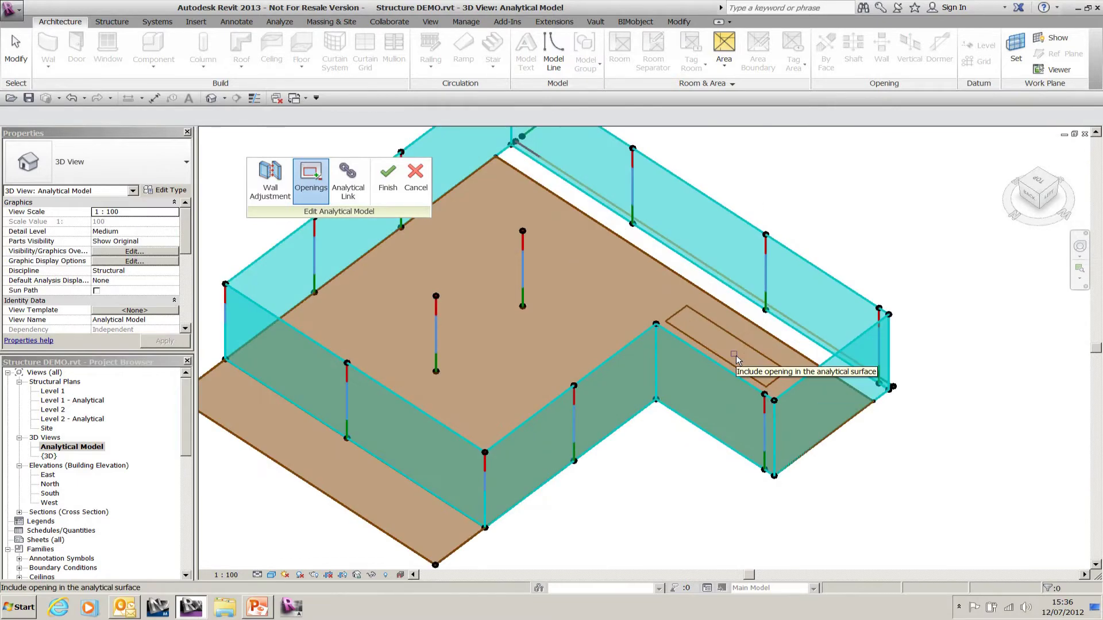
{"action": "left_click", "coordinate": [736, 356]}
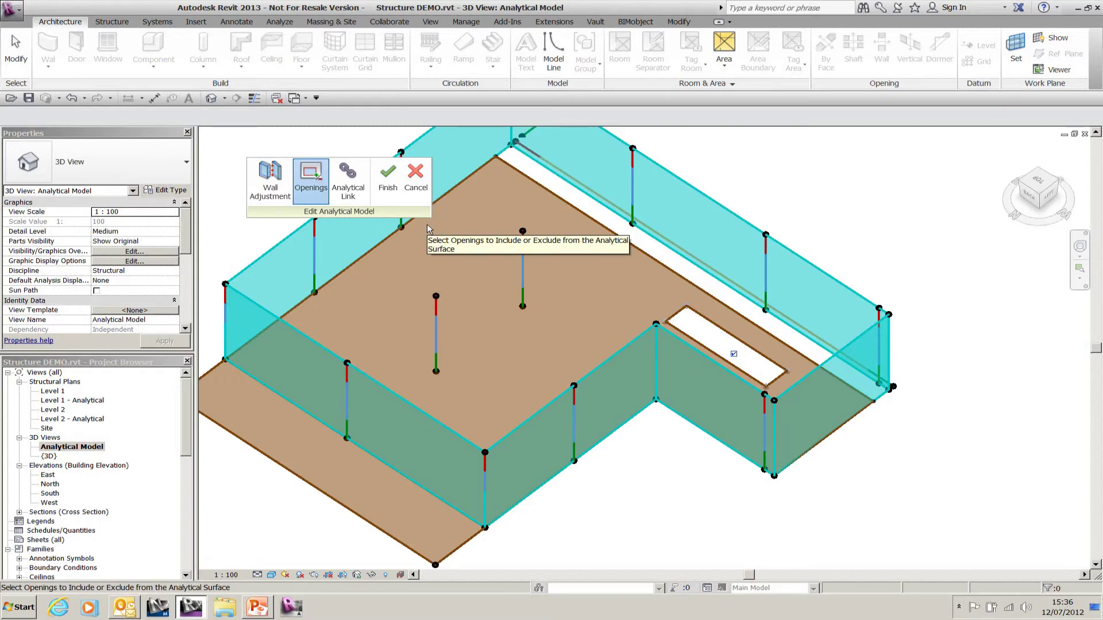
{"action": "left_click", "coordinate": [388, 189]}
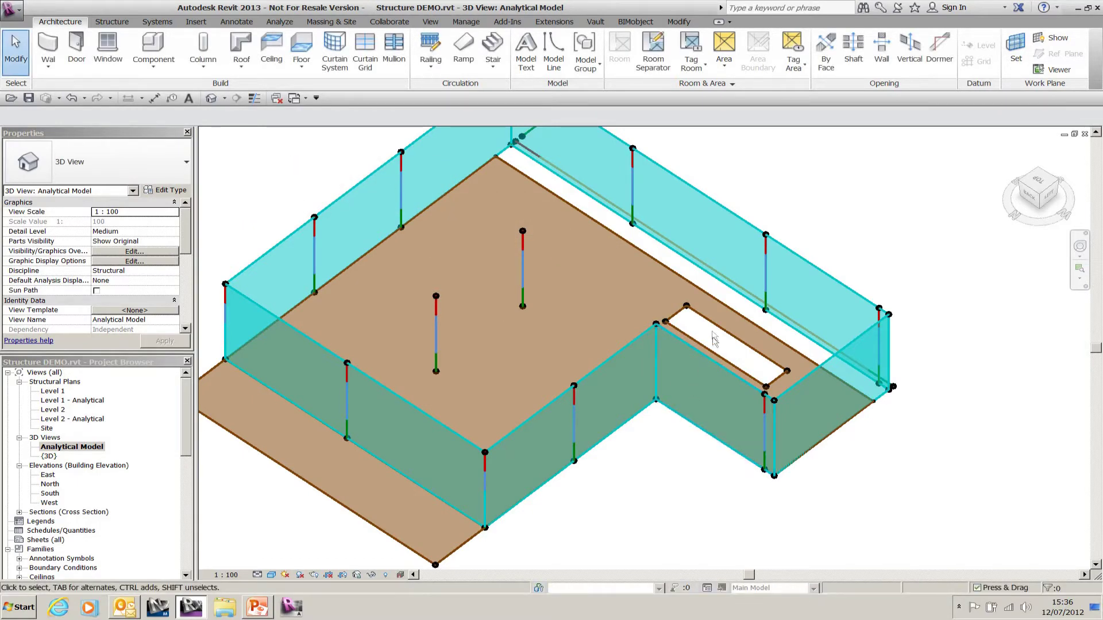
- Pan, zoom out and orbit the analytical model to view the columns from the other side
{"action": "middle_click_drag", "start_coordinate": [667, 373], "coordinate": [736, 379]}
{"action": "scroll", "coordinate": [736, 379], "scroll_direction": "down", "scroll_amount": 3}
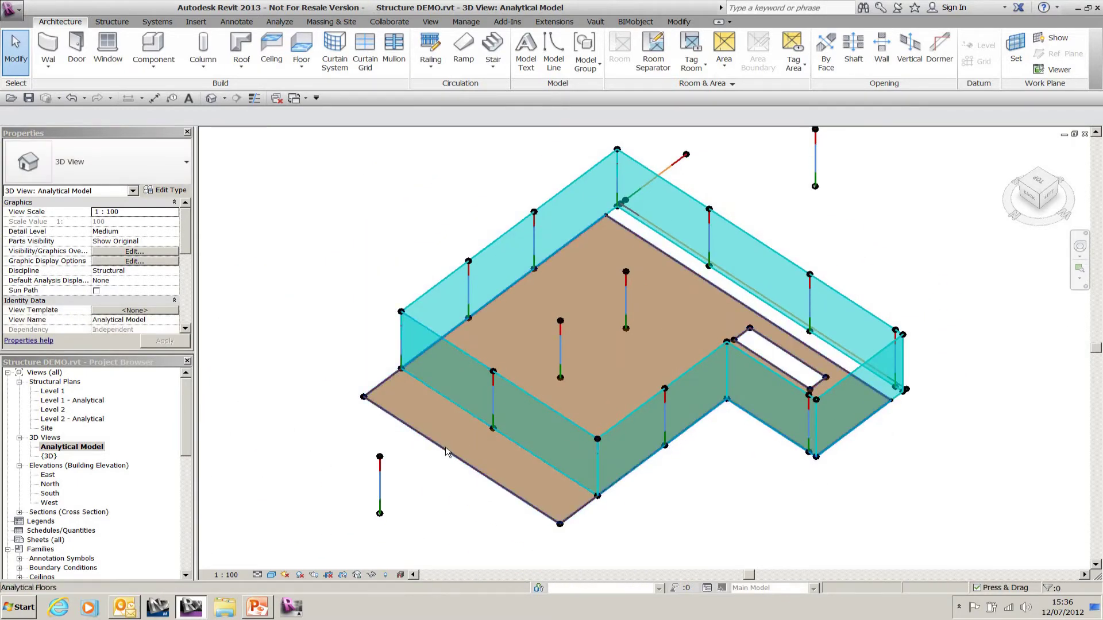
{"action": "left_click", "coordinate": [381, 477]}
{"action": "middle_click_drag", "start_coordinate": [494, 483], "coordinate": [512, 396], "text": "shift"}
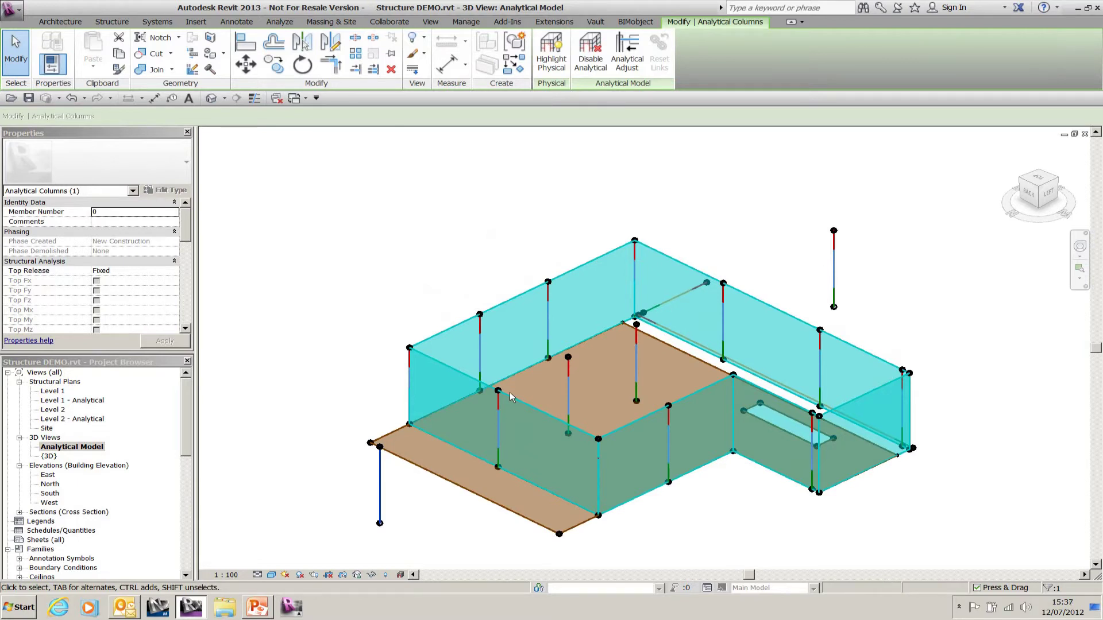
{"action": "key", "text": "Escape"}
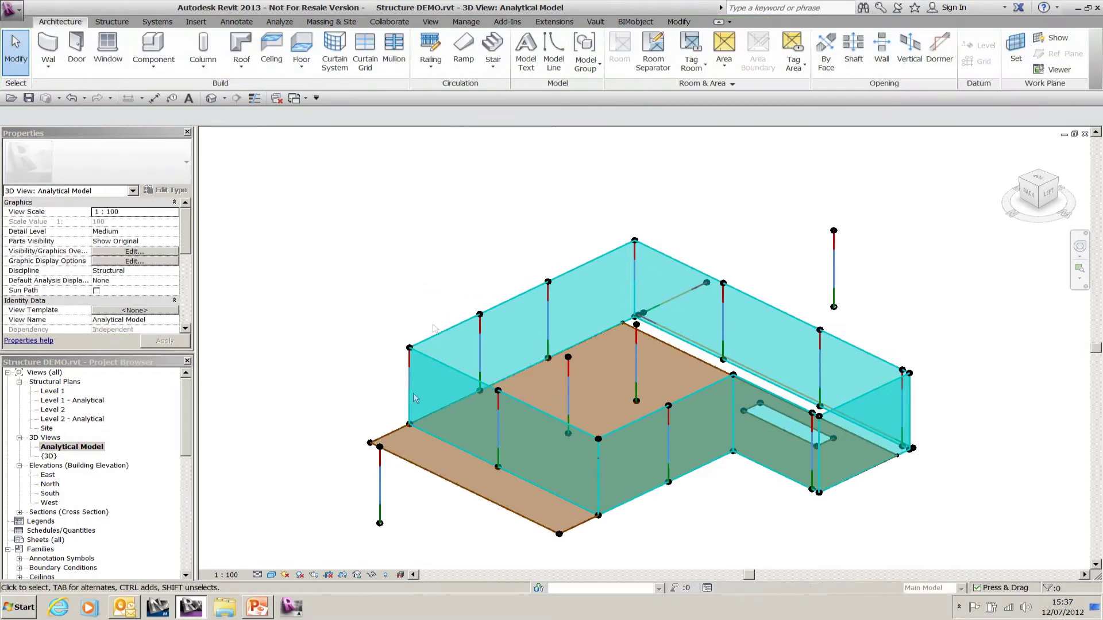
- Drag the standalone column's top analytical node upward, then close the analytical model editing
{"action": "left_click", "coordinate": [834, 243]}
{"action": "middle_click_drag", "start_coordinate": [840, 242], "coordinate": [799, 230]}
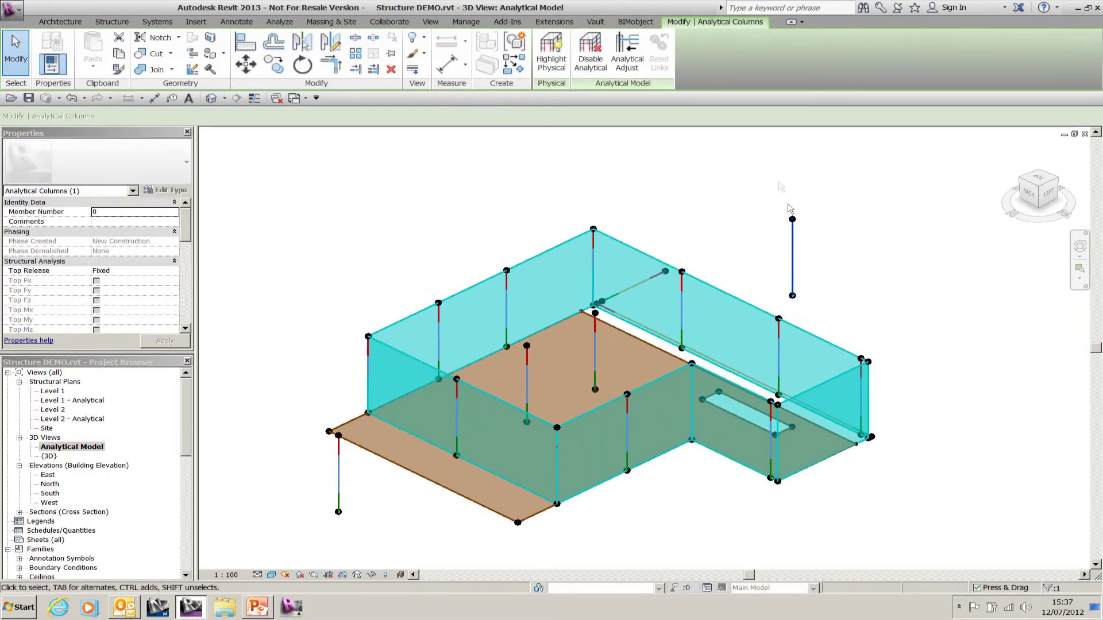
{"action": "left_click", "coordinate": [635, 58]}
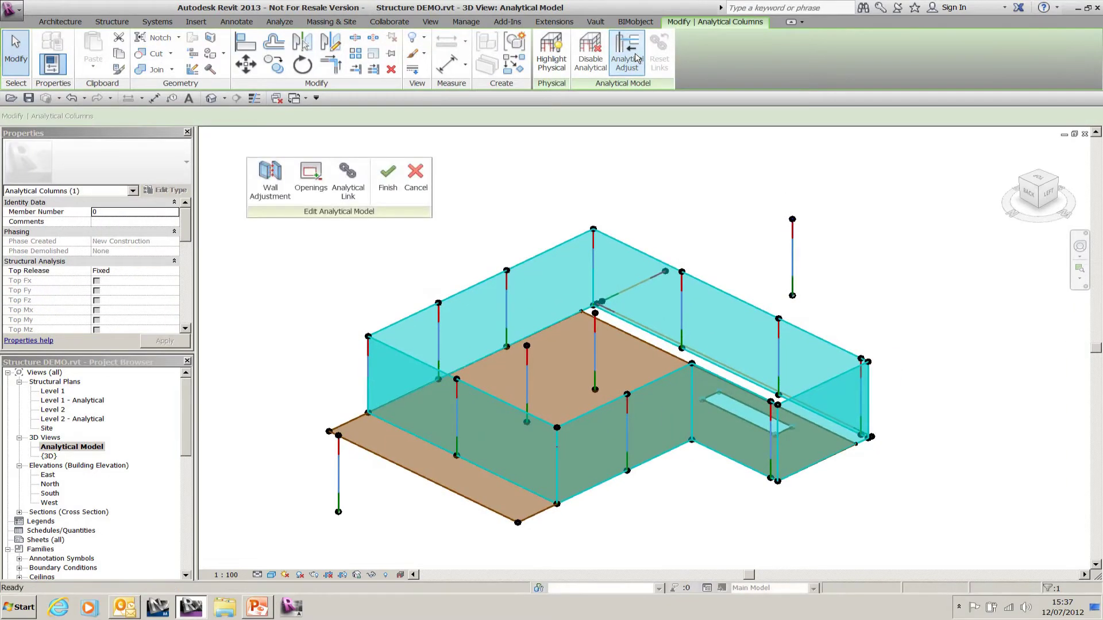
{"action": "left_click", "coordinate": [793, 220]}
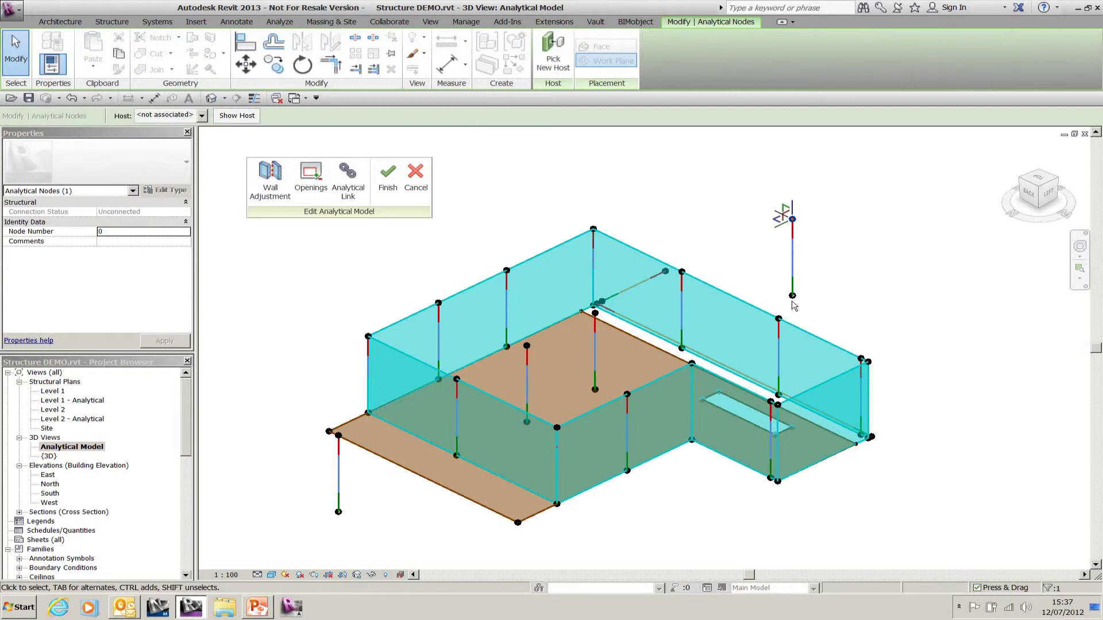
{"action": "left_click_drag", "start_coordinate": [796, 205], "coordinate": [739, 240]}
{"action": "left_click", "coordinate": [739, 240]}
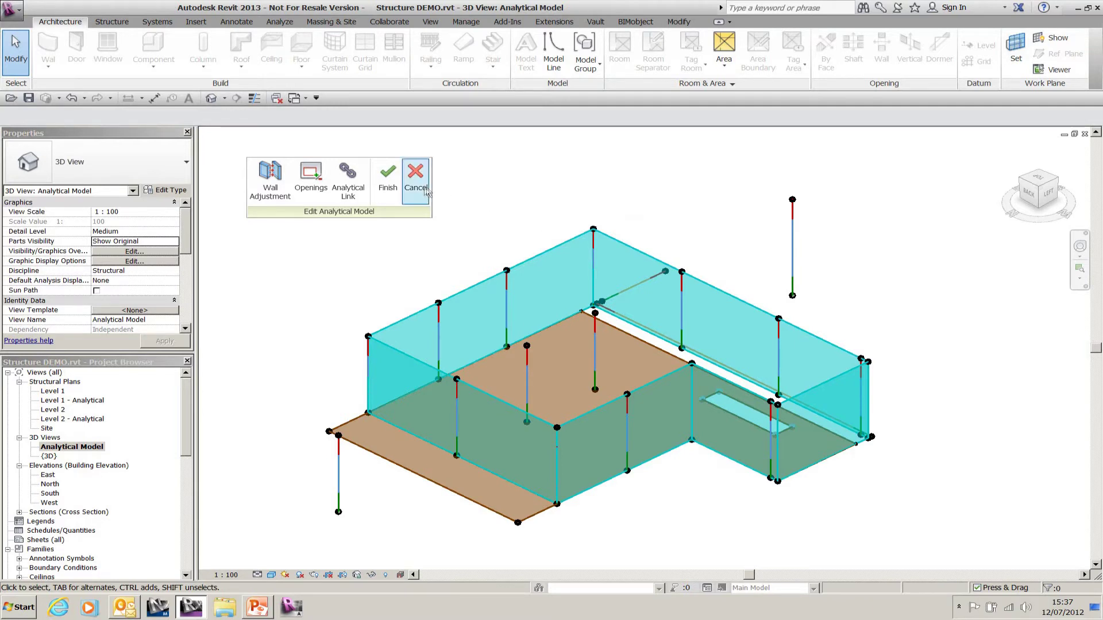
{"action": "left_click", "coordinate": [388, 182]}
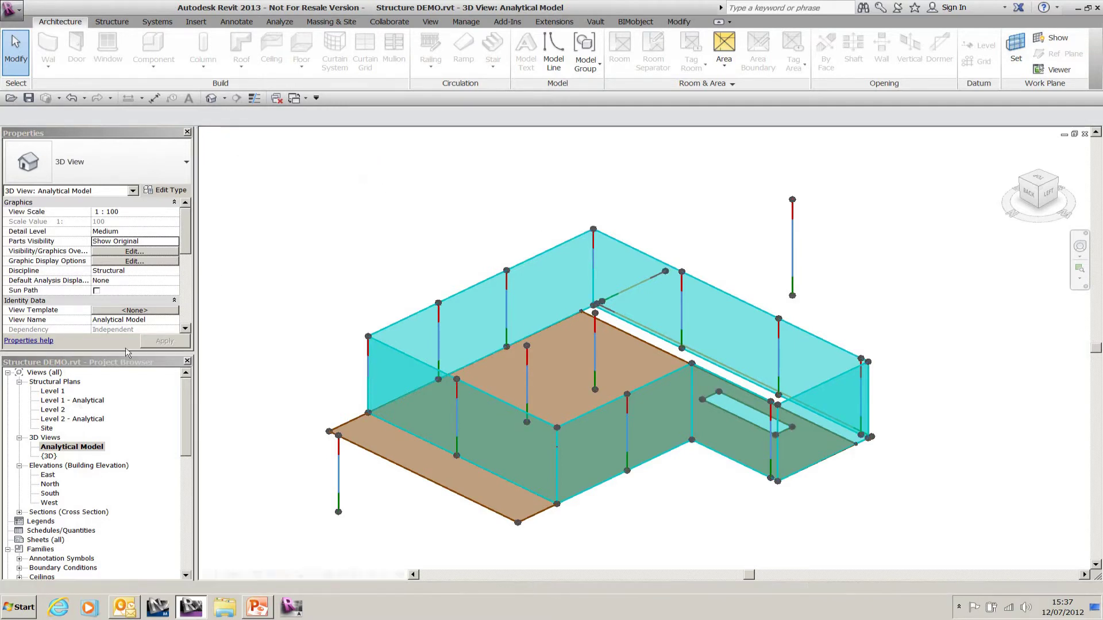
- Bring back the slide show and advance to slide 3, Analytical Links
{"action": "left_click", "coordinate": [253, 614]}
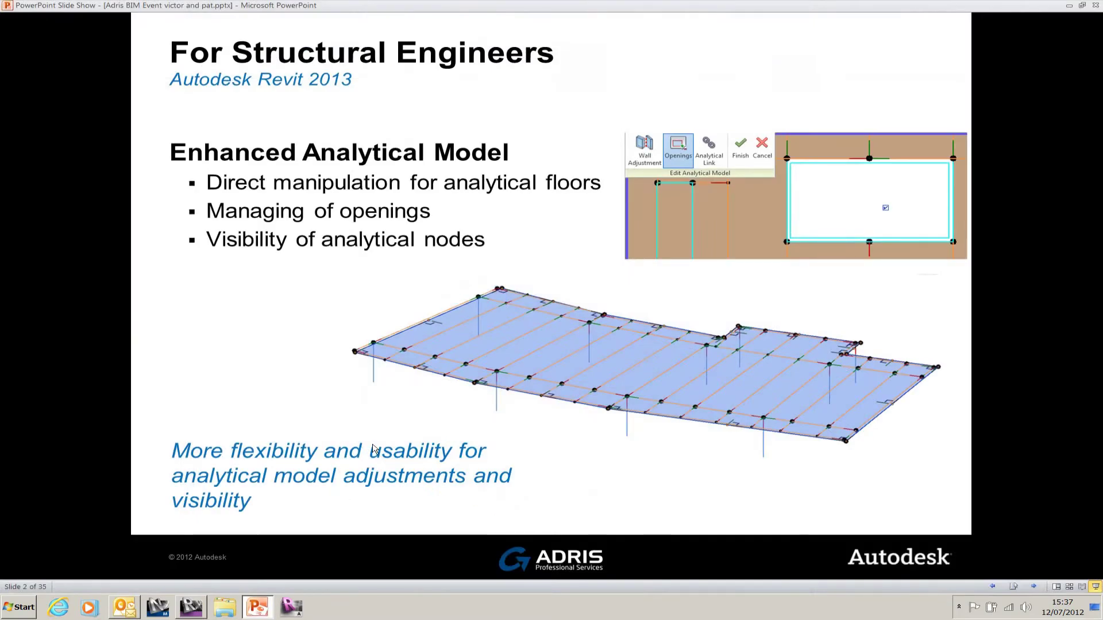
{"action": "left_click", "coordinate": [373, 391]}
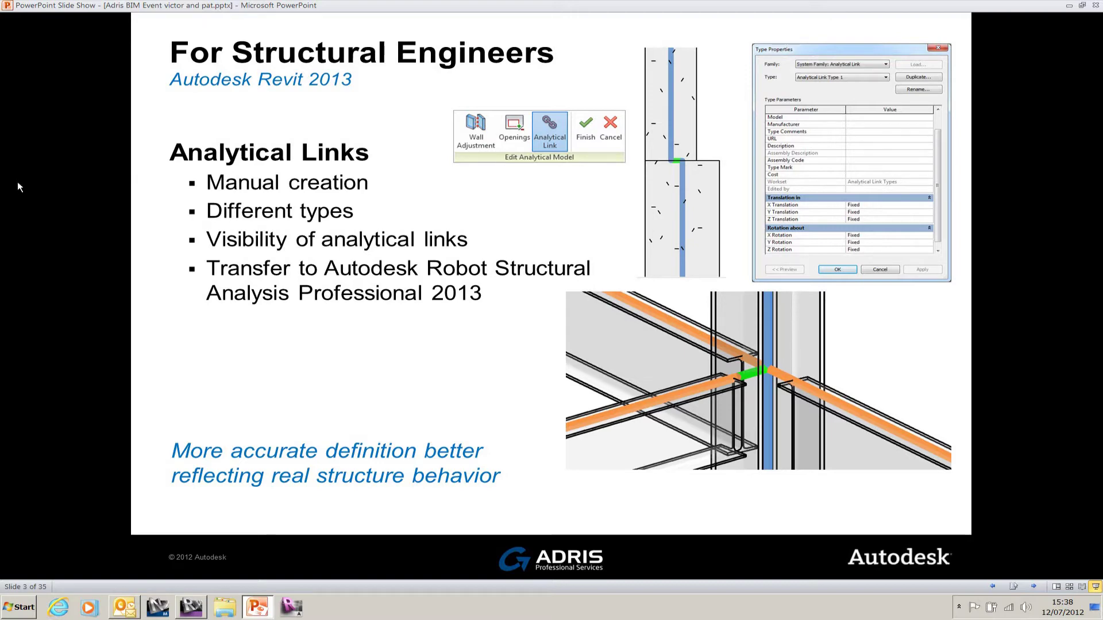
- Return to Revit and orbit the shaded {3D} view around the beam and wall corner
{"action": "left_click", "coordinate": [191, 608]}
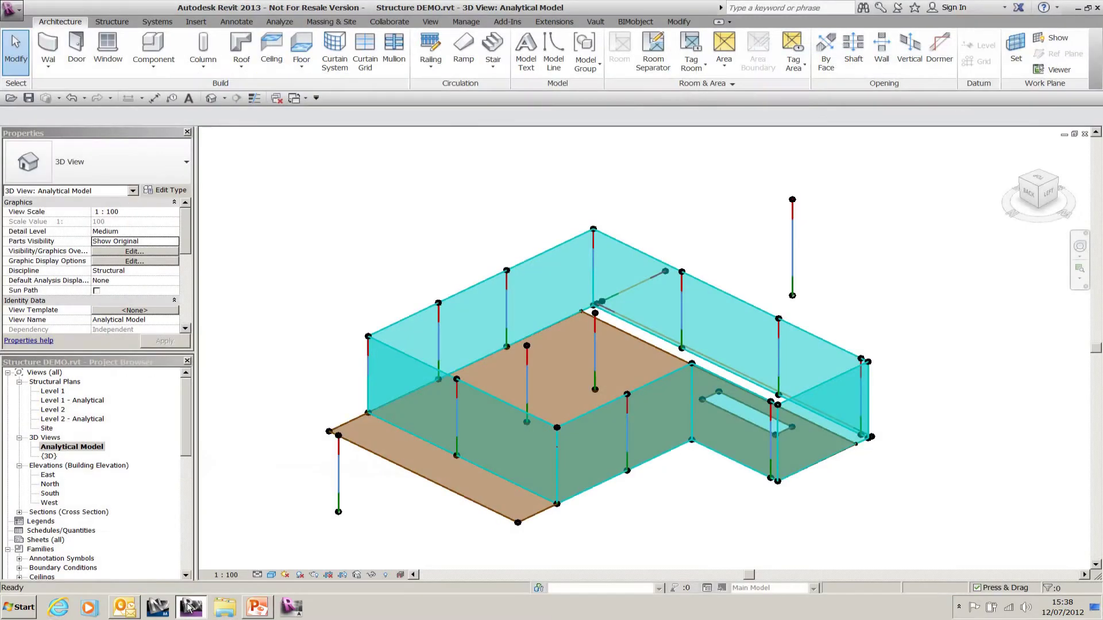
{"action": "double_click", "coordinate": [49, 456]}
{"action": "middle_click_drag", "start_coordinate": [443, 316], "coordinate": [840, 193], "text": "shift"}
{"action": "scroll", "coordinate": [579, 474], "scroll_direction": "up", "scroll_amount": 6}
{"action": "middle_click_drag", "start_coordinate": [579, 479], "coordinate": [625, 471], "text": "shift"}
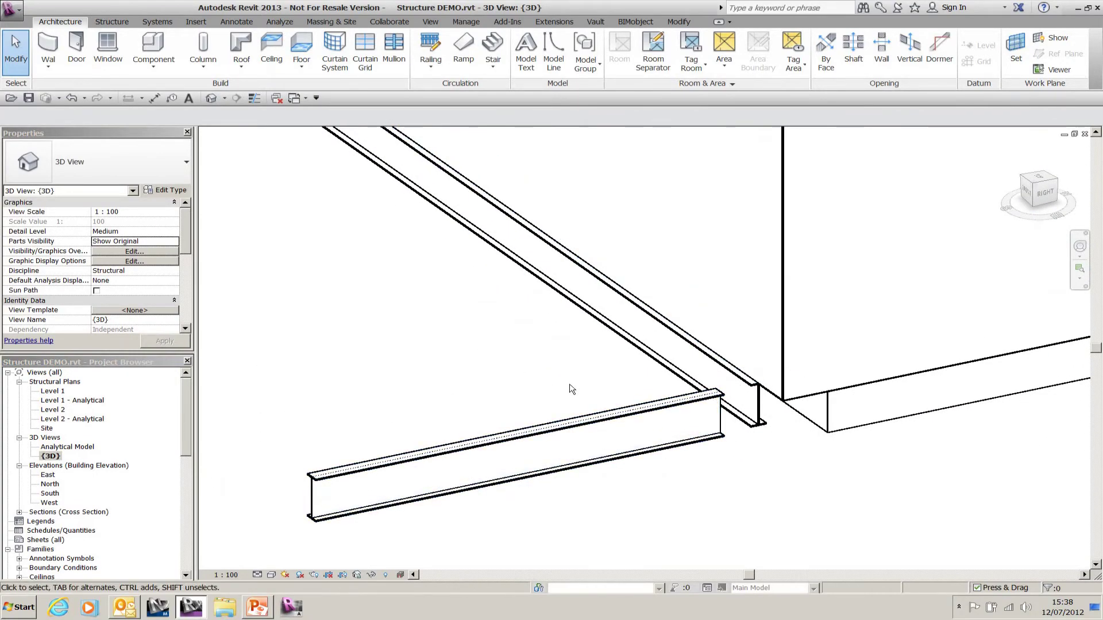
{"action": "scroll", "coordinate": [572, 389], "scroll_direction": "up", "scroll_amount": 3}
{"action": "scroll", "coordinate": [770, 381], "scroll_direction": "down", "scroll_amount": 3}
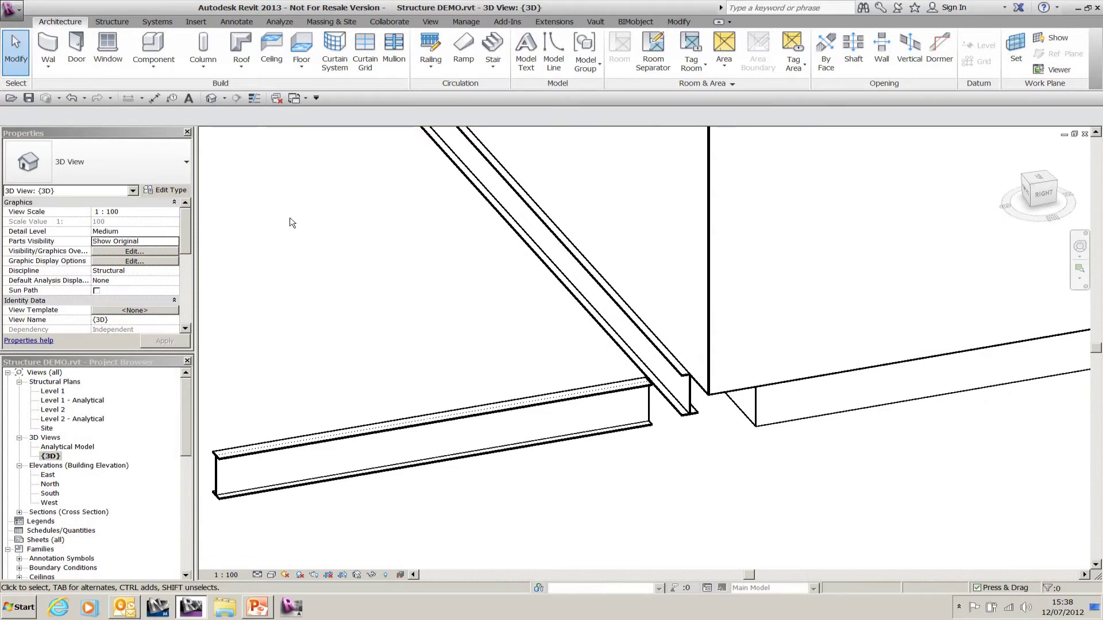
- Reopen the Analytical Model view and zoom in on the two unconnected beam ends
{"action": "double_click", "coordinate": [86, 447]}
{"action": "middle_click_drag", "start_coordinate": [440, 302], "coordinate": [718, 386], "text": "shift"}
{"action": "scroll", "coordinate": [719, 386], "scroll_direction": "up", "scroll_amount": 10}
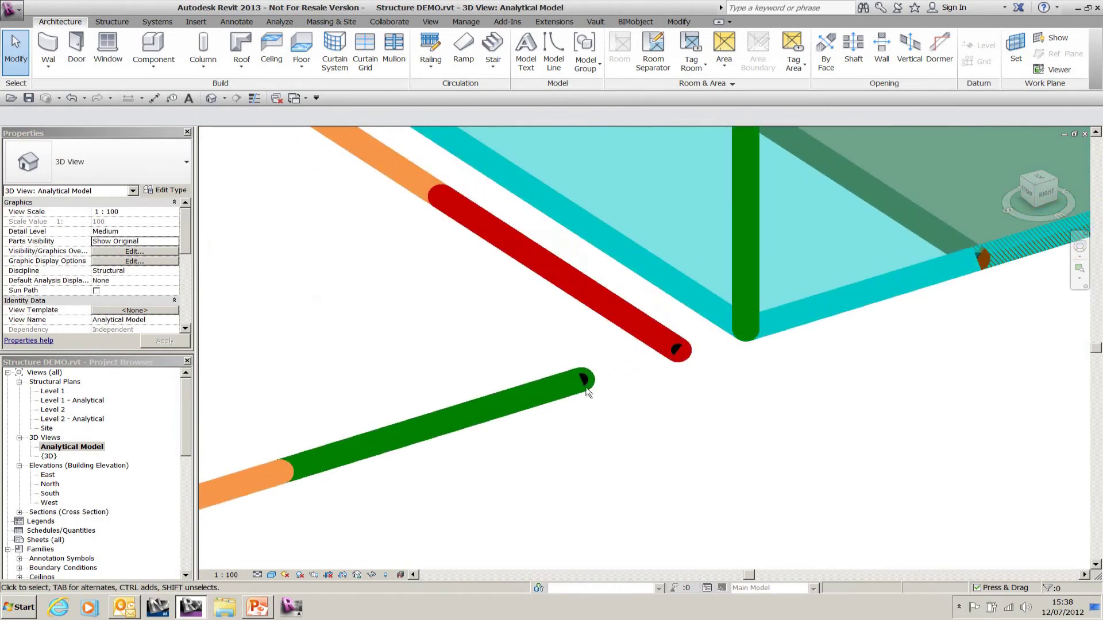
- Create an analytical link from the green beam's end node to the red beam's end node
{"action": "left_click", "coordinate": [567, 391]}
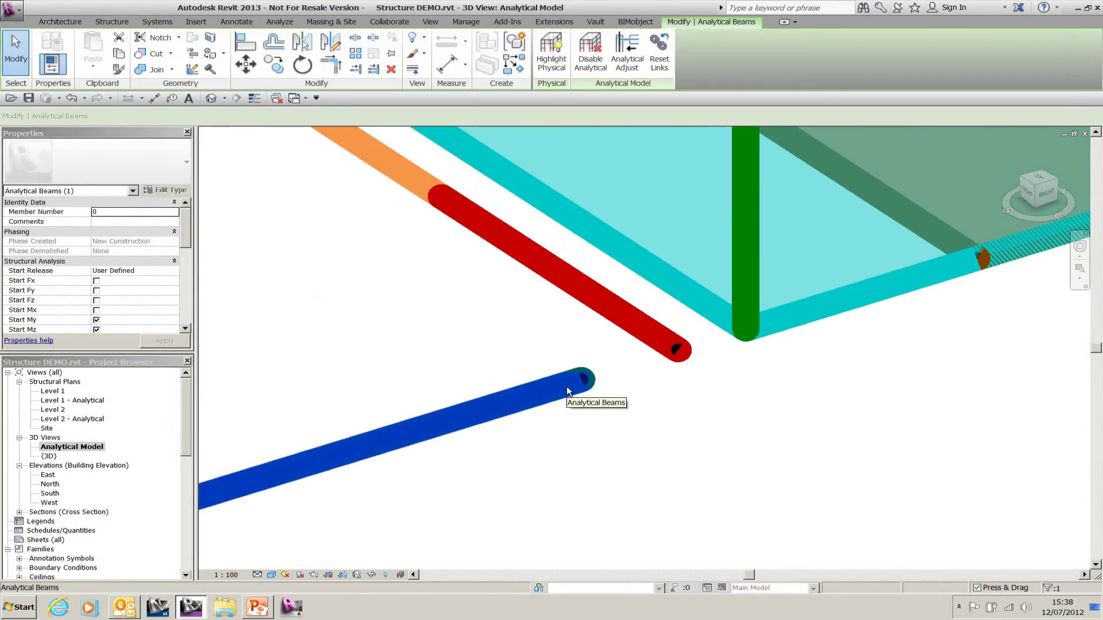
{"action": "left_click", "coordinate": [620, 52]}
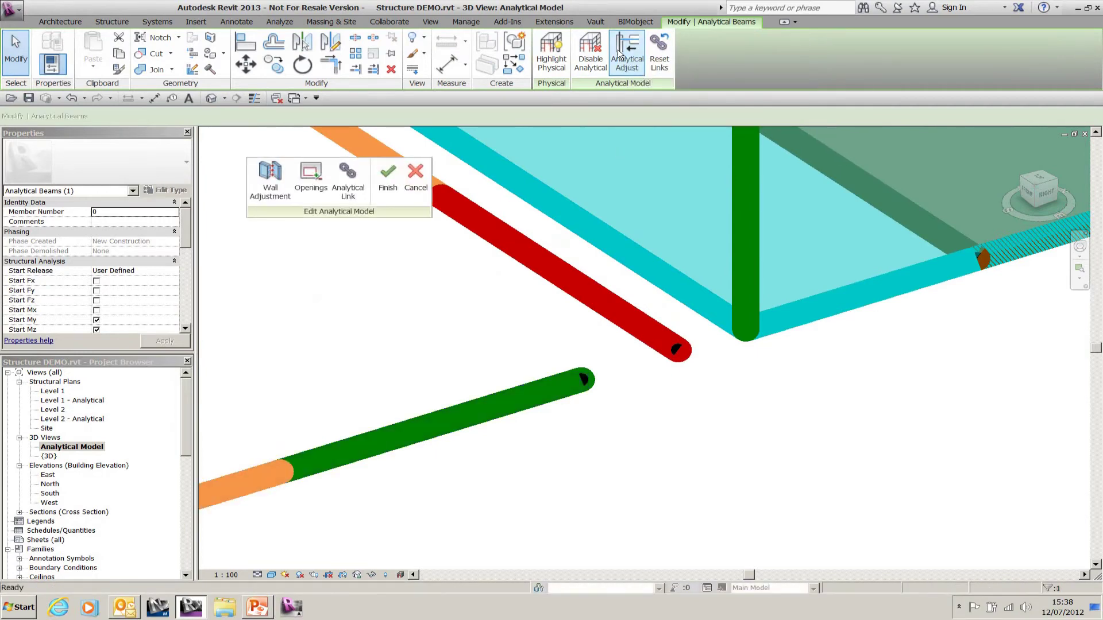
{"action": "left_click", "coordinate": [355, 192]}
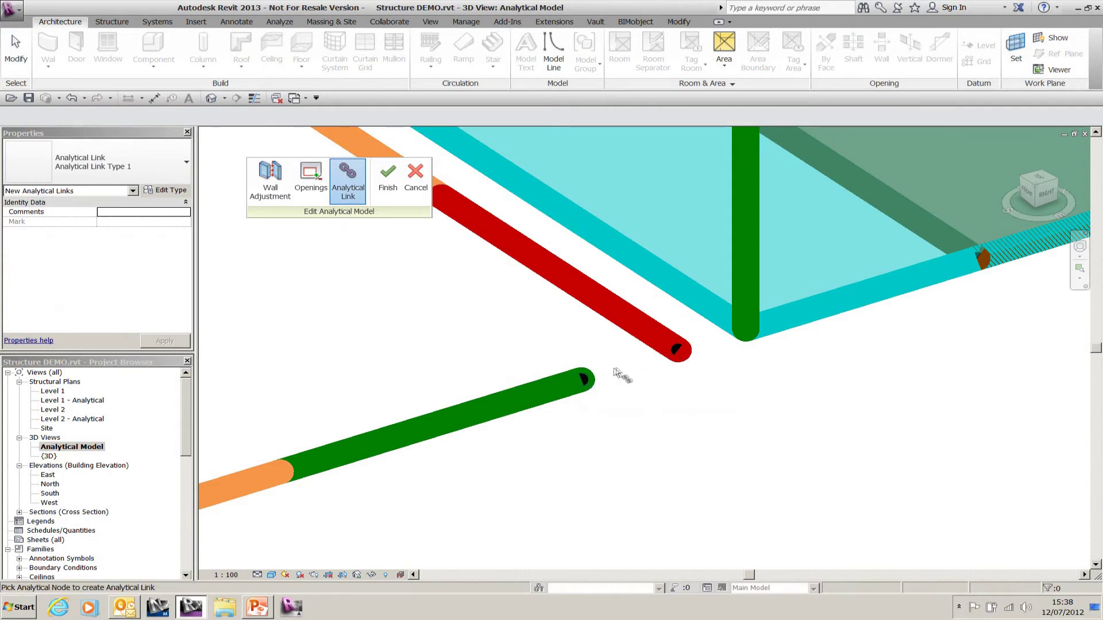
{"action": "left_click", "coordinate": [581, 380]}
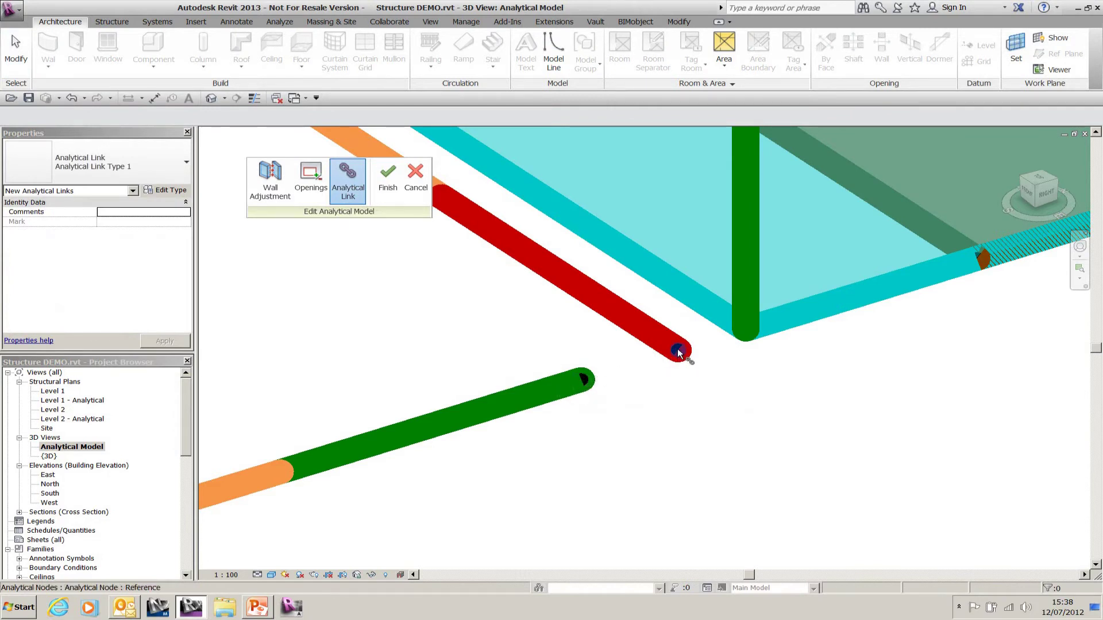
{"action": "left_click", "coordinate": [678, 351]}
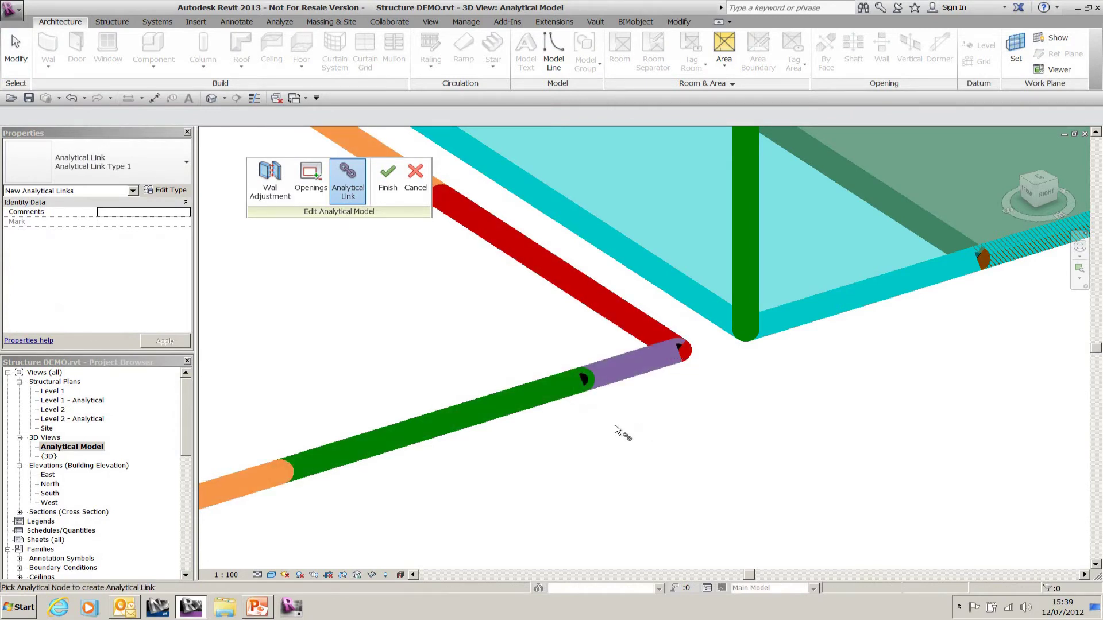
{"action": "left_click", "coordinate": [175, 194]}
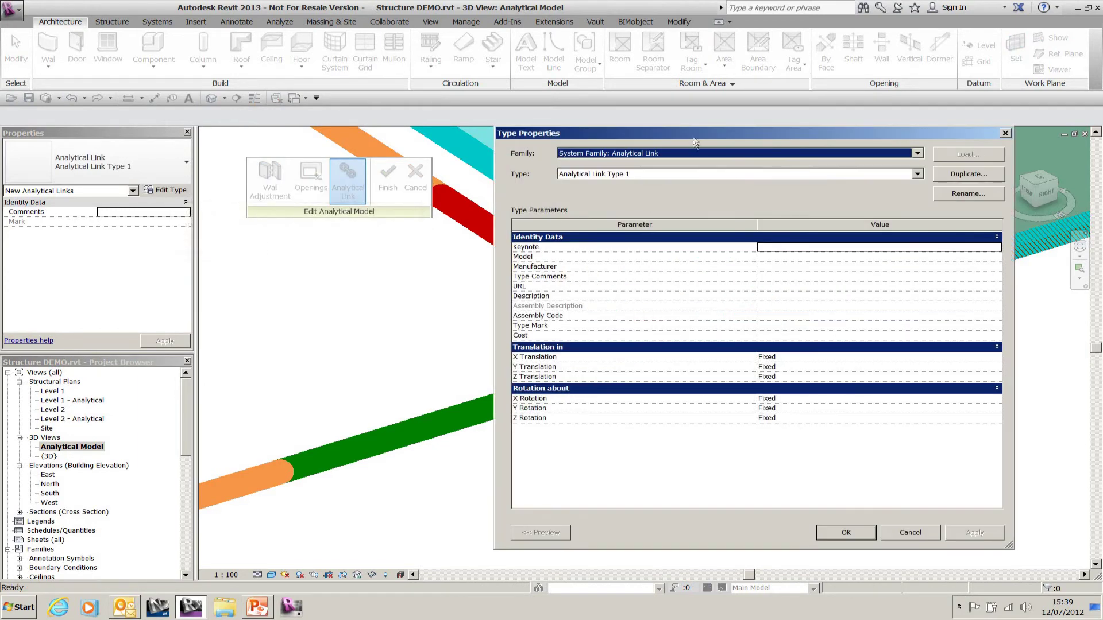
{"action": "left_click_drag", "start_coordinate": [694, 141], "coordinate": [595, 89]}
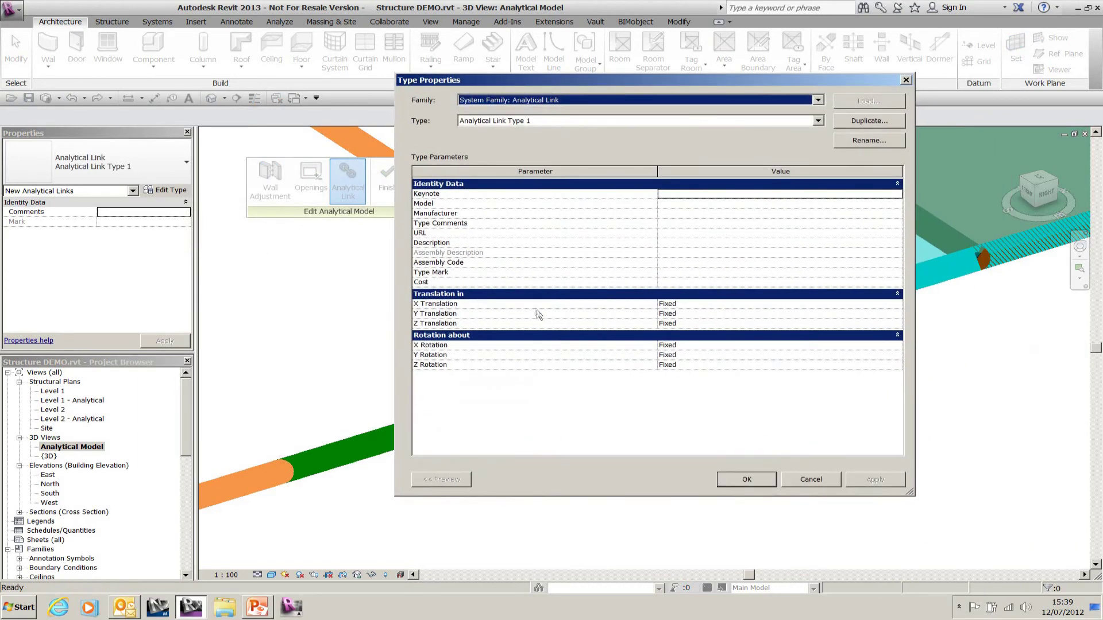
{"action": "left_click", "coordinate": [701, 303]}
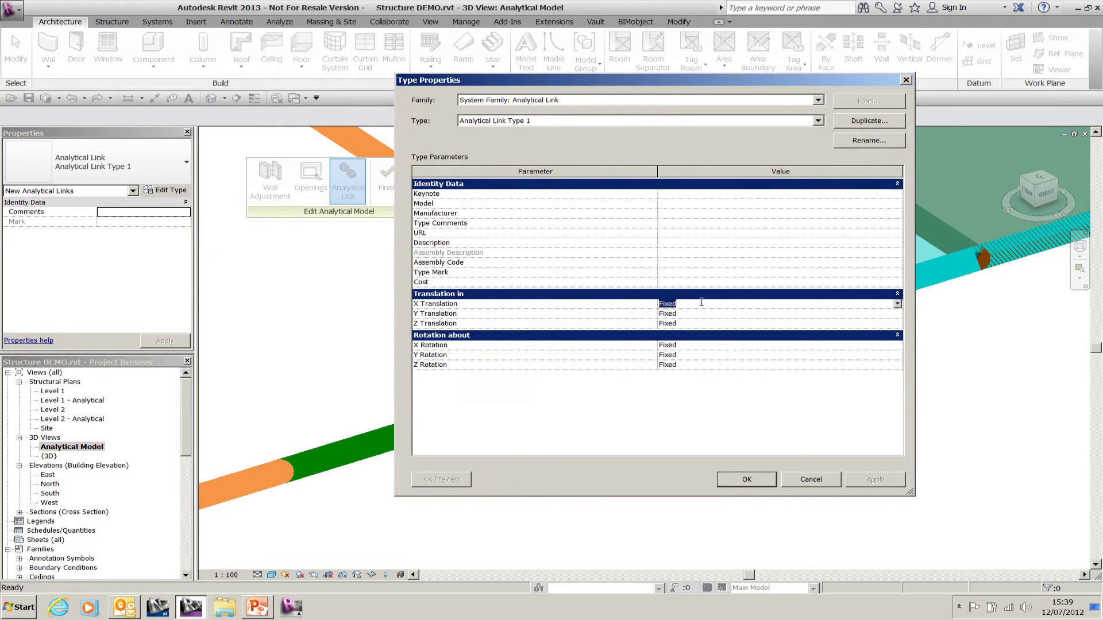
{"action": "left_click", "coordinate": [897, 304]}
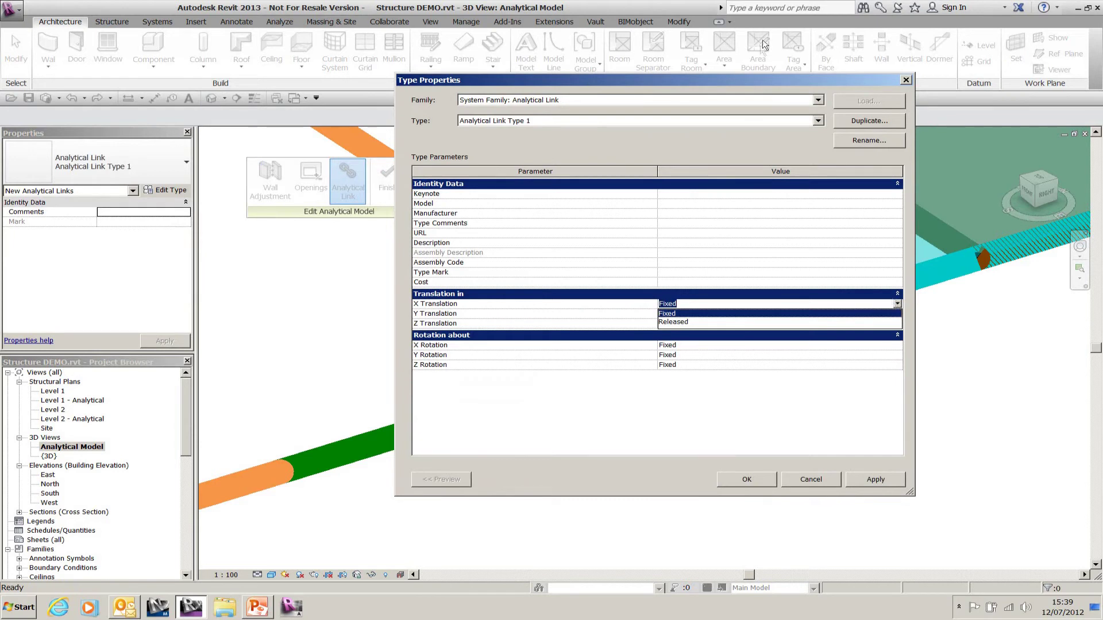
{"action": "left_click", "coordinate": [756, 122]}
{"action": "left_click", "coordinate": [756, 123]}
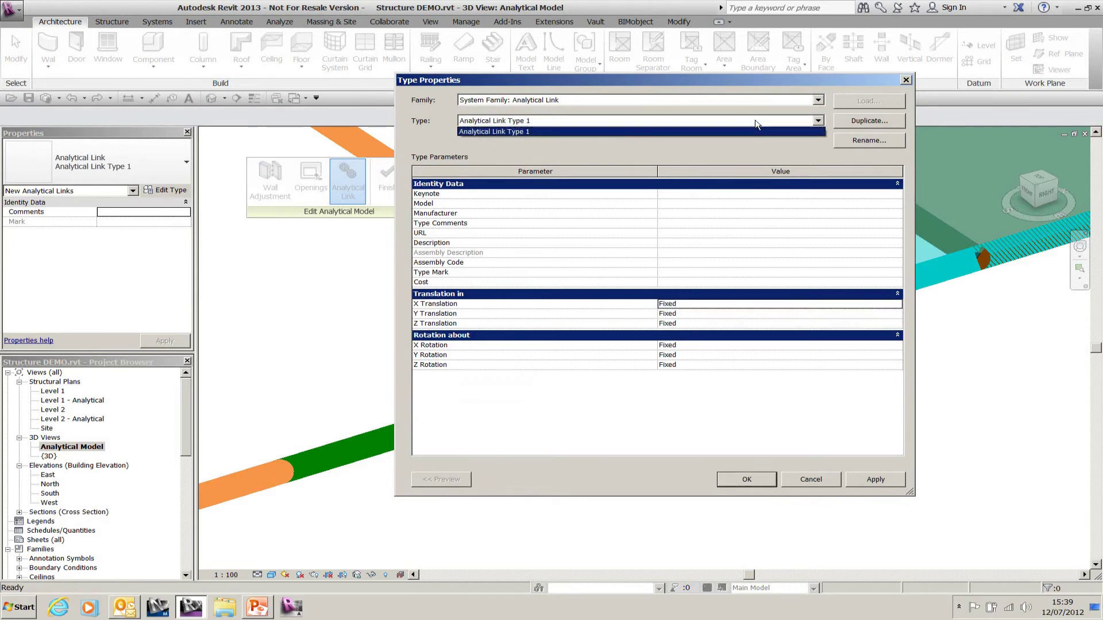
{"action": "left_click", "coordinate": [756, 121]}
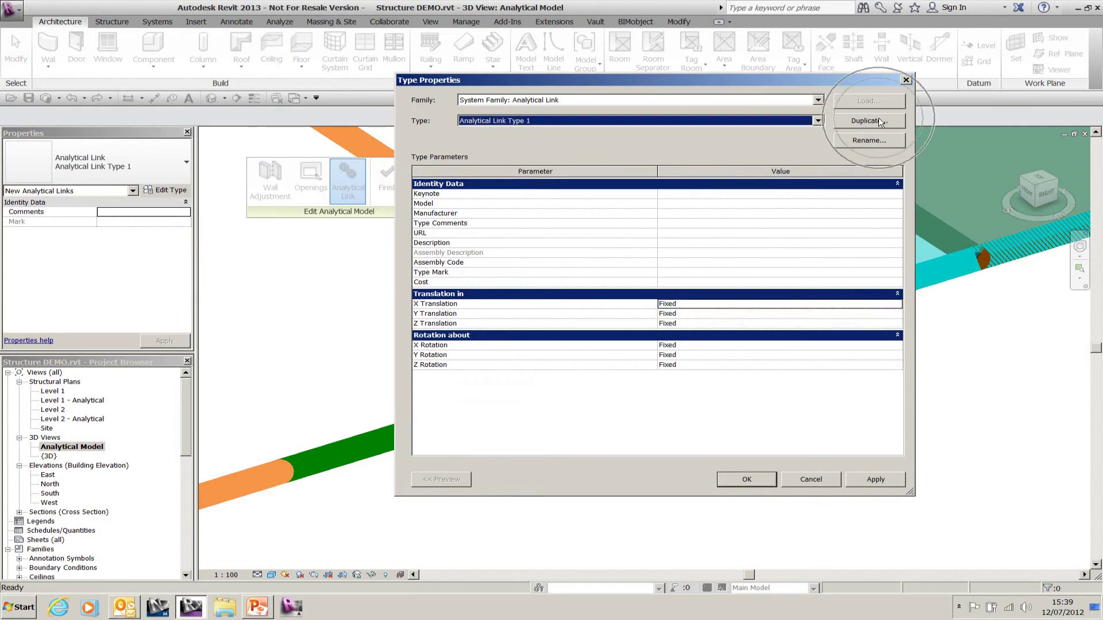
{"action": "left_click", "coordinate": [764, 480]}
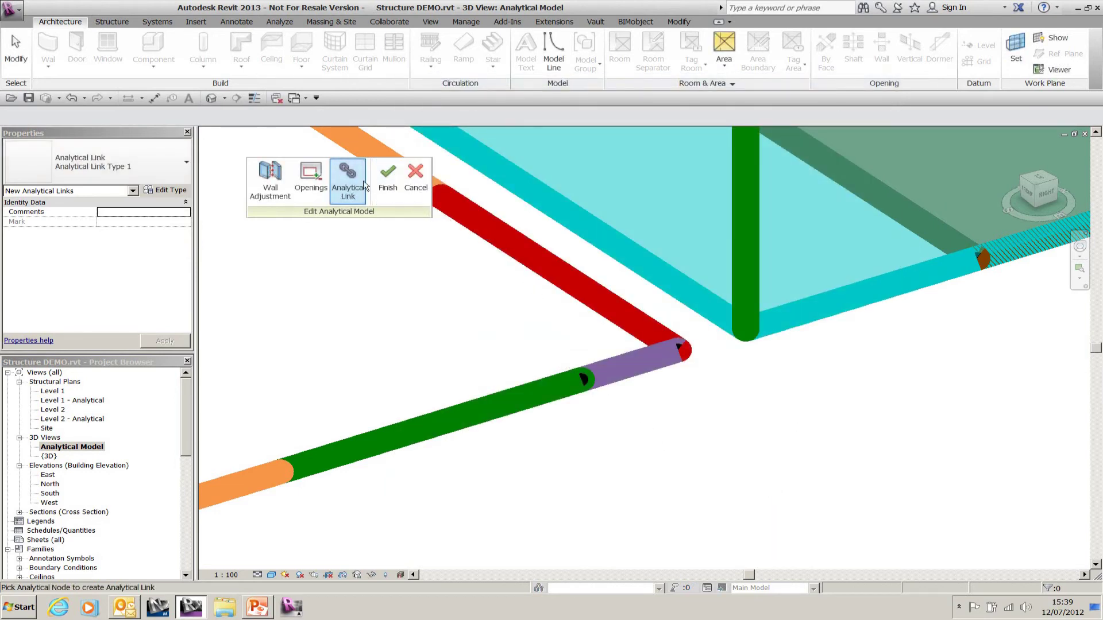
- Finish the analytical edit, inspect the beam junction in {3D}, then return to PowerPoint
{"action": "left_click", "coordinate": [393, 186]}
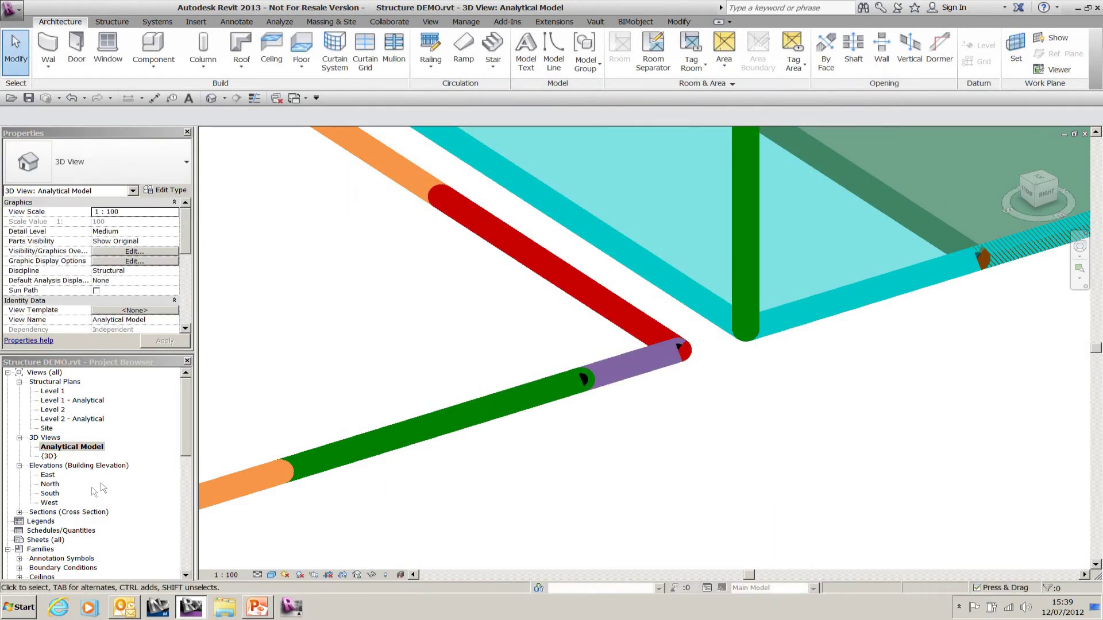
{"action": "double_click", "coordinate": [48, 456]}
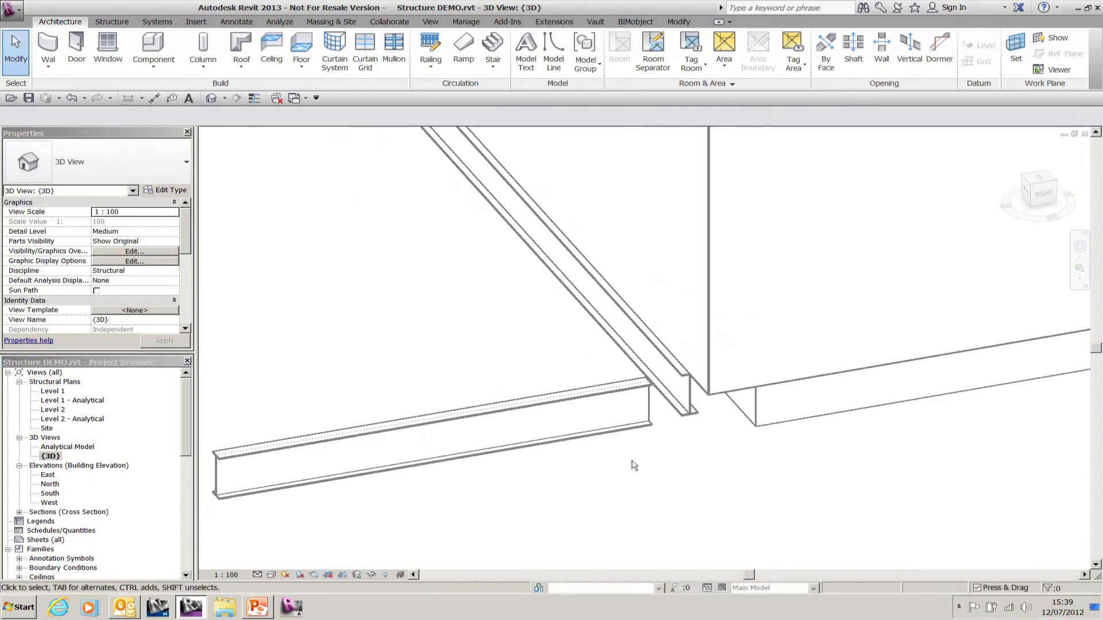
{"action": "middle_click_drag", "start_coordinate": [652, 398], "coordinate": [602, 274]}
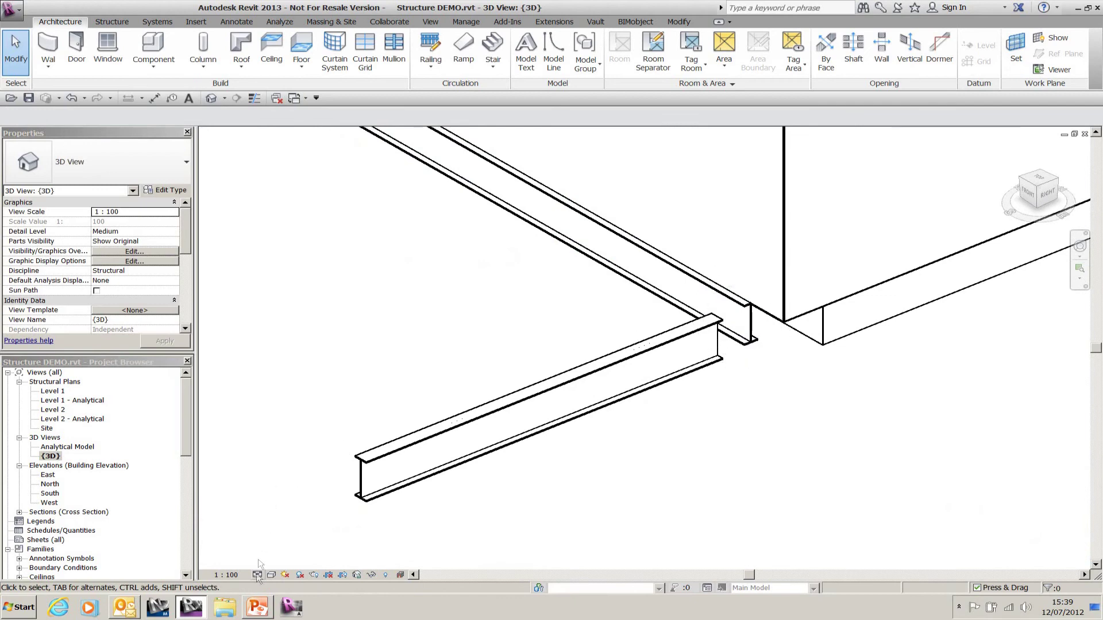
{"action": "left_click", "coordinate": [258, 608]}
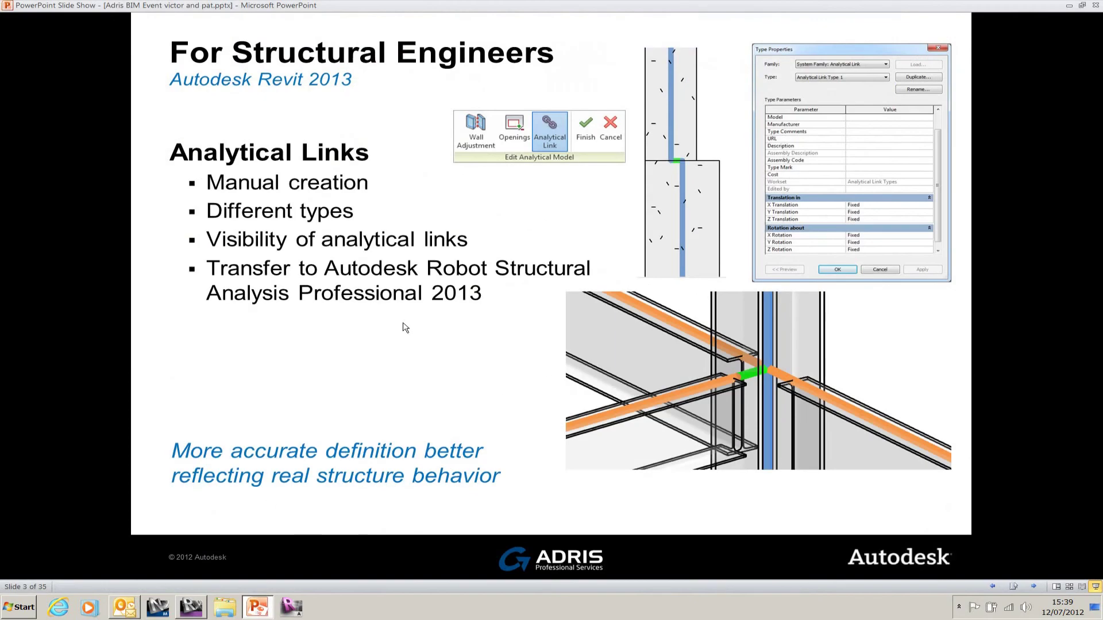
- Advance to slide 4, More Information, and highlight its web and phone links
{"action": "left_click", "coordinate": [405, 328]}
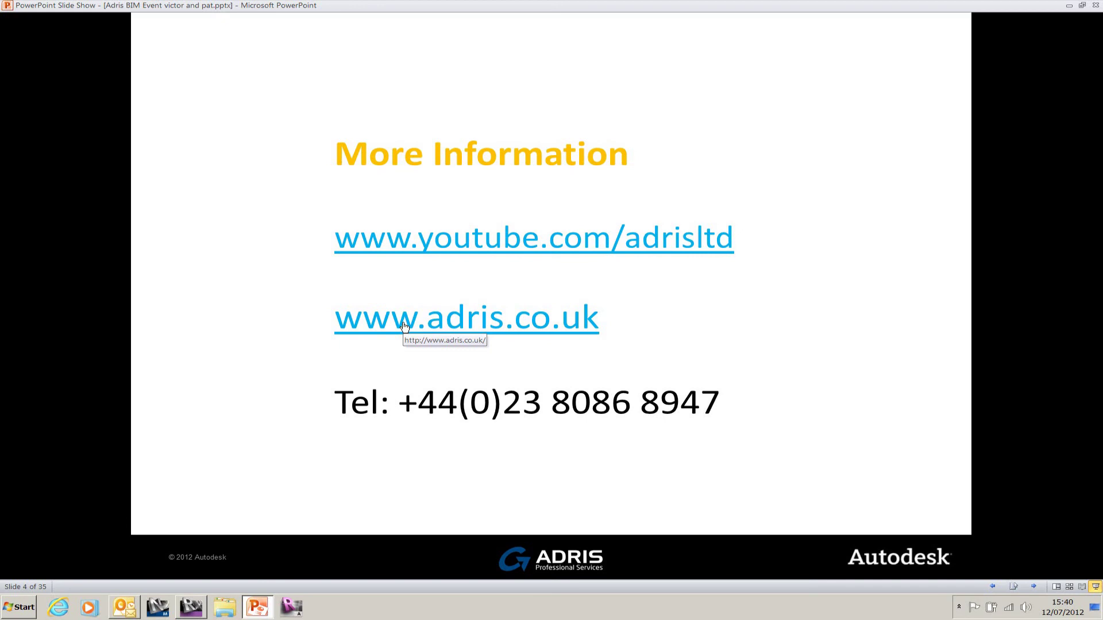
{"action": "left_click", "coordinate": [570, 248]}
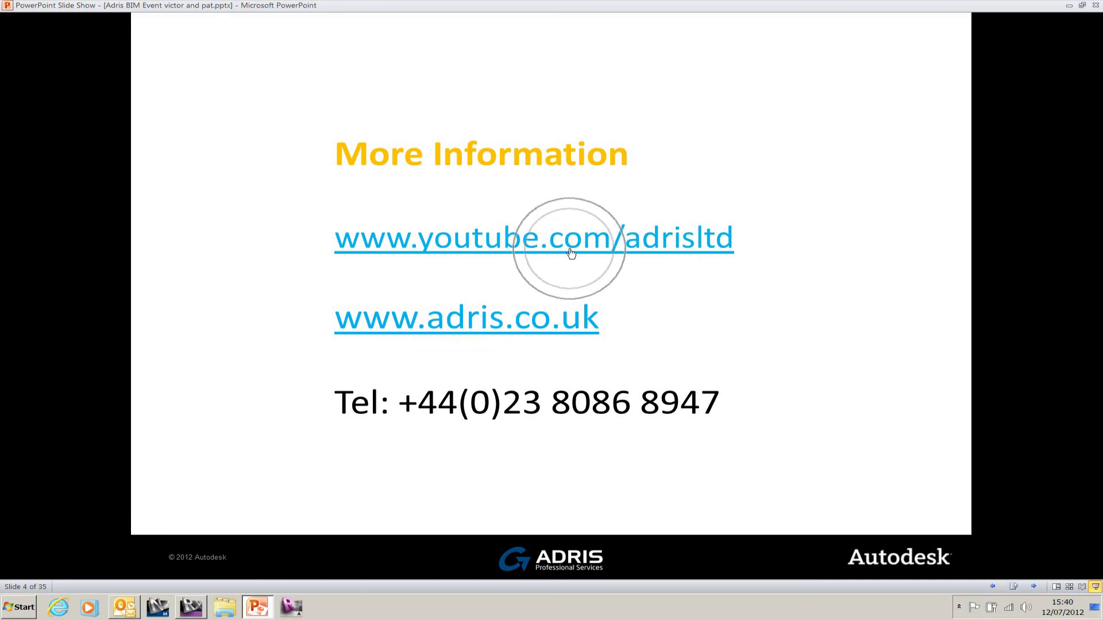
{"action": "left_click", "coordinate": [507, 325]}
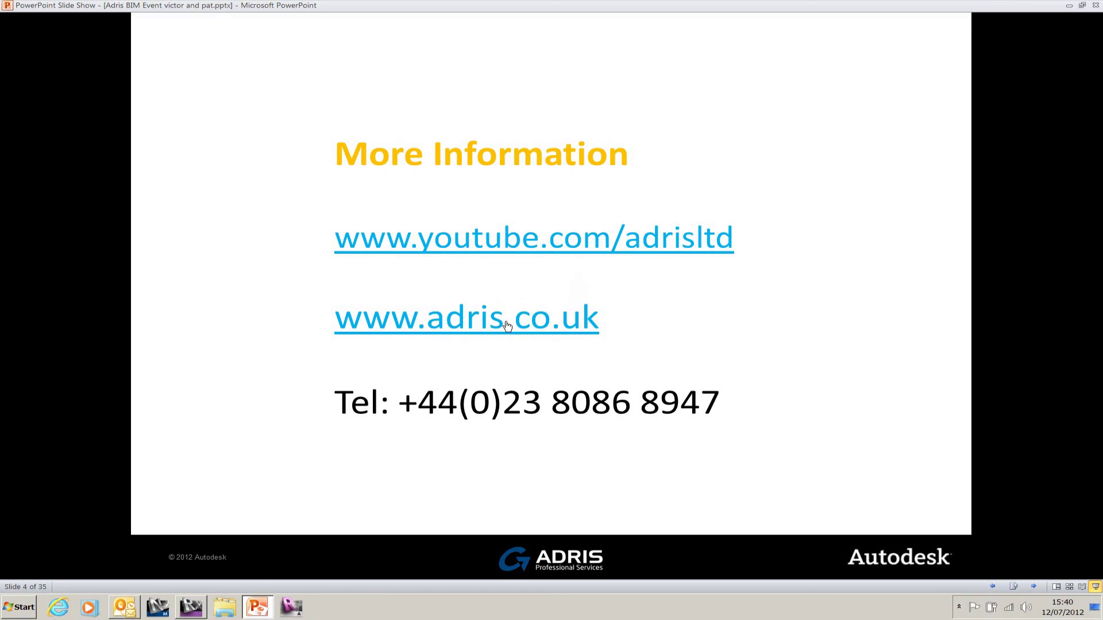
{"action": "left_click", "coordinate": [608, 409]}
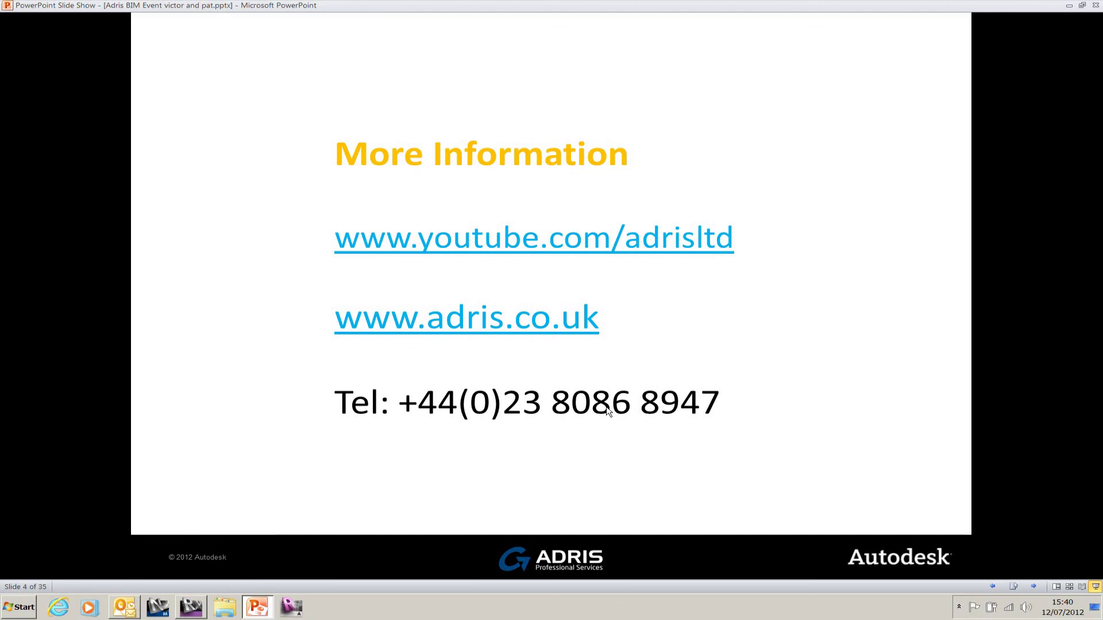